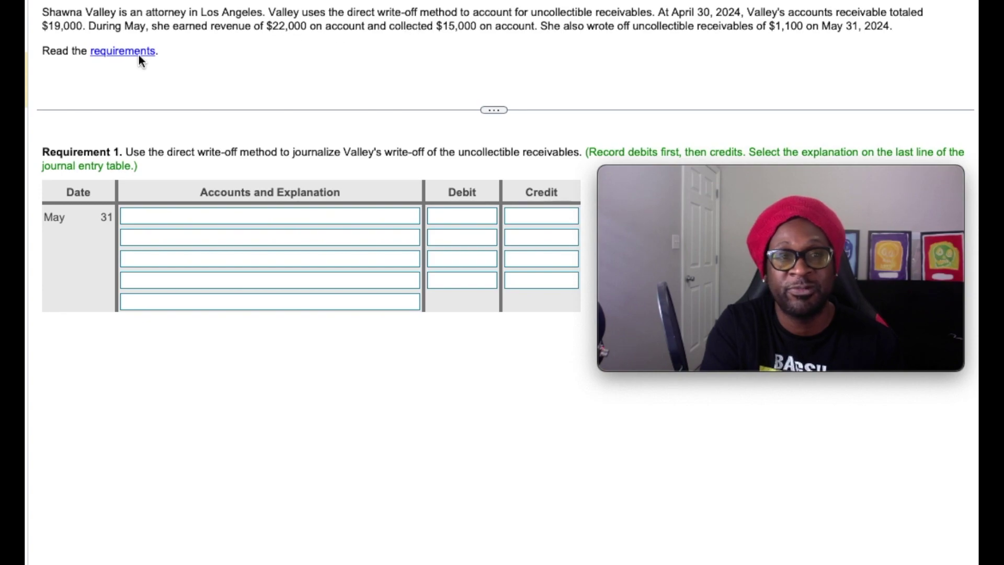
Step: After reviewing the requirements, set the May 31 entry to debit Bad Debts Expense and credit Accounts Receivable
left_click(123, 52)
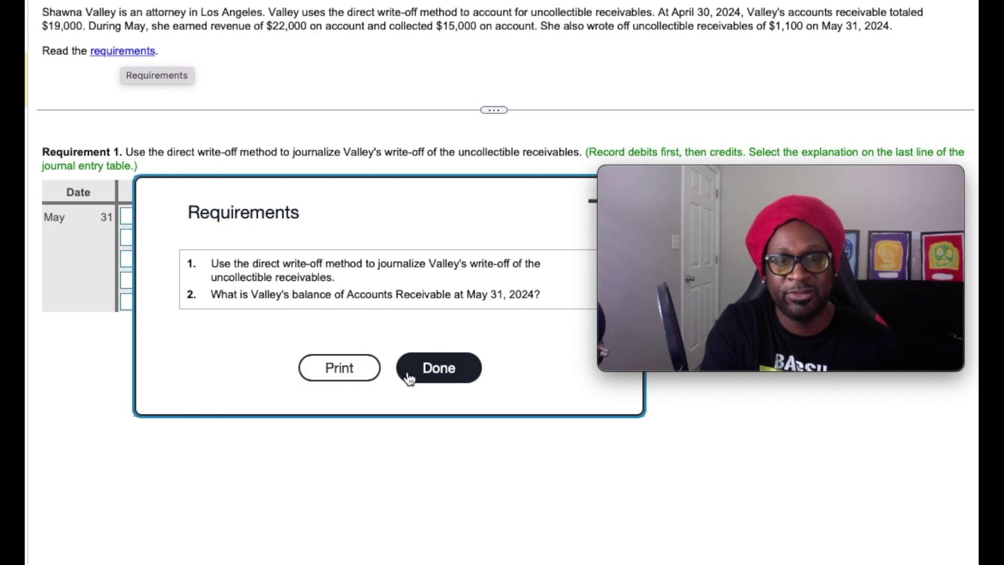
left_click(433, 368)
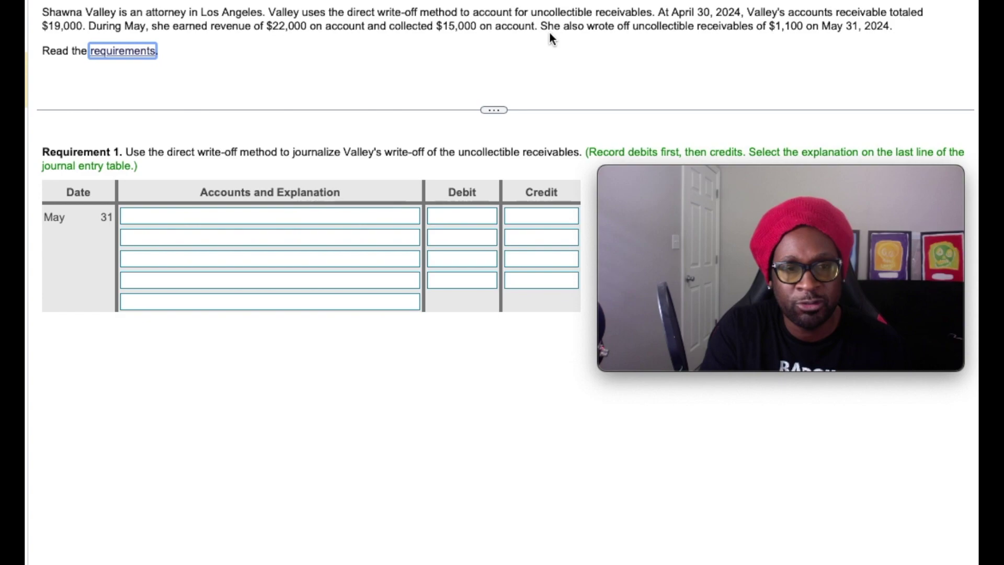
left_click(191, 215)
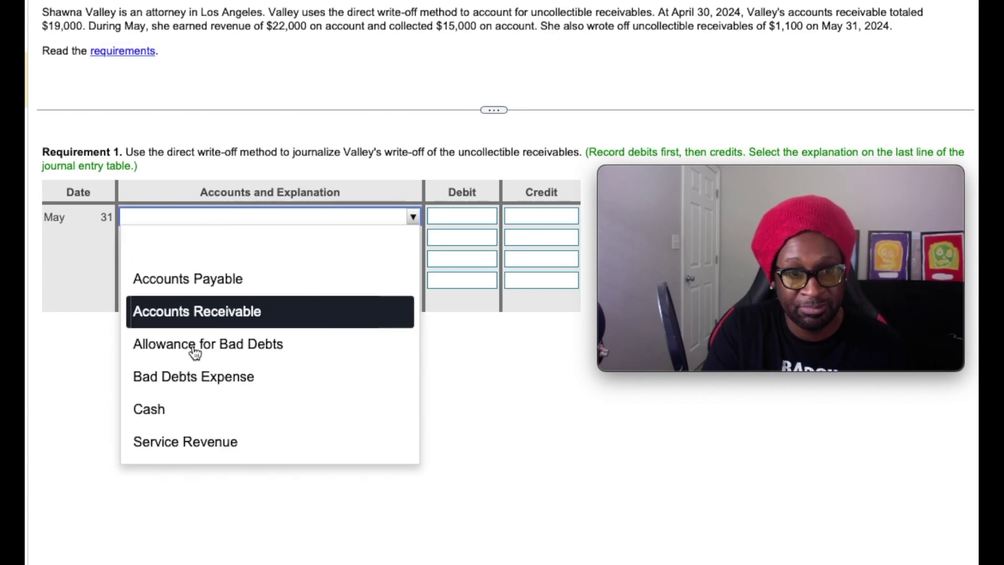
left_click(195, 379)
left_click(202, 239)
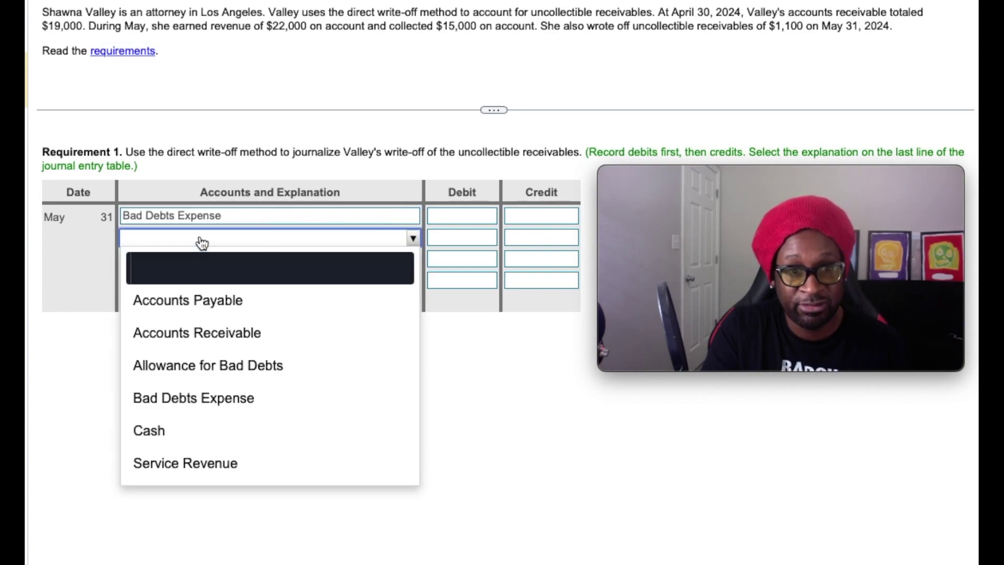
left_click(210, 333)
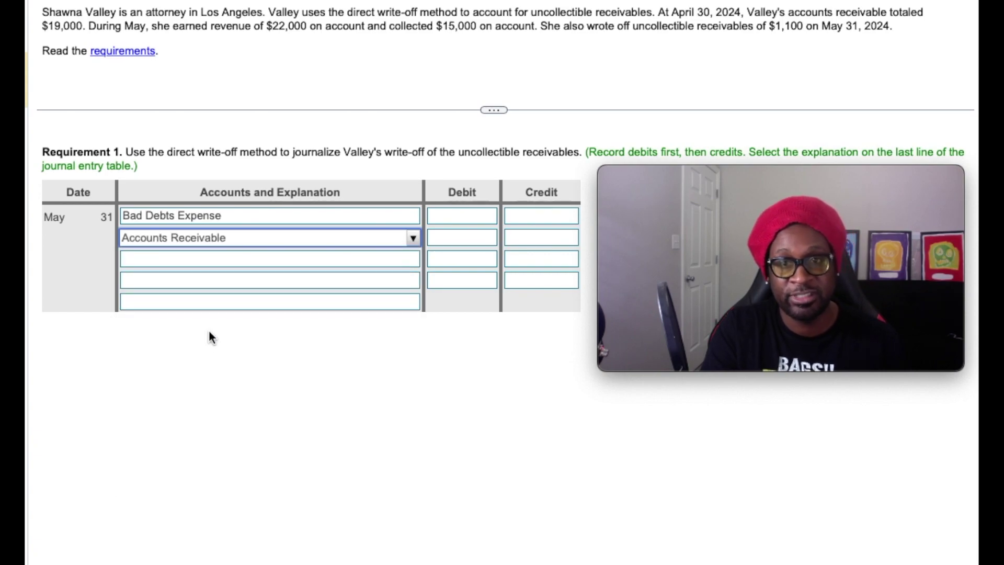
Step: Enter 1,100 for both amounts with the 'Wrote off an uncollectible account.' explanation, then clear the feedback
left_click(458, 215)
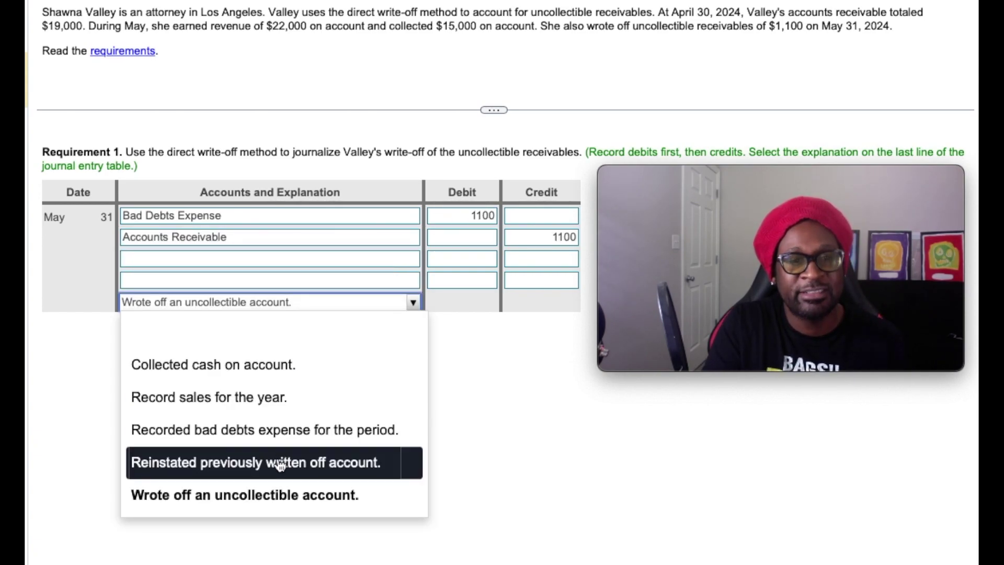
left_click(277, 495)
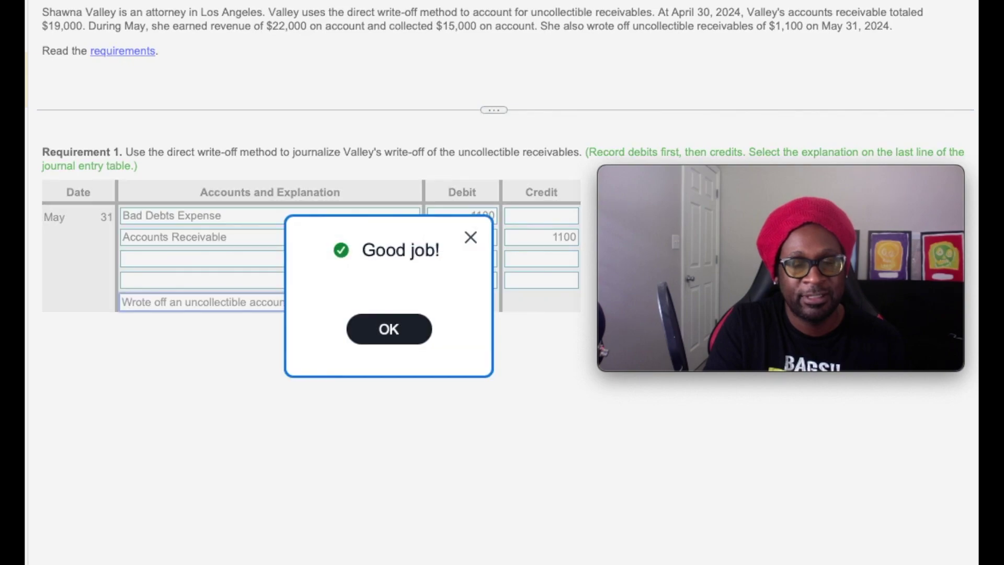
left_click(413, 338)
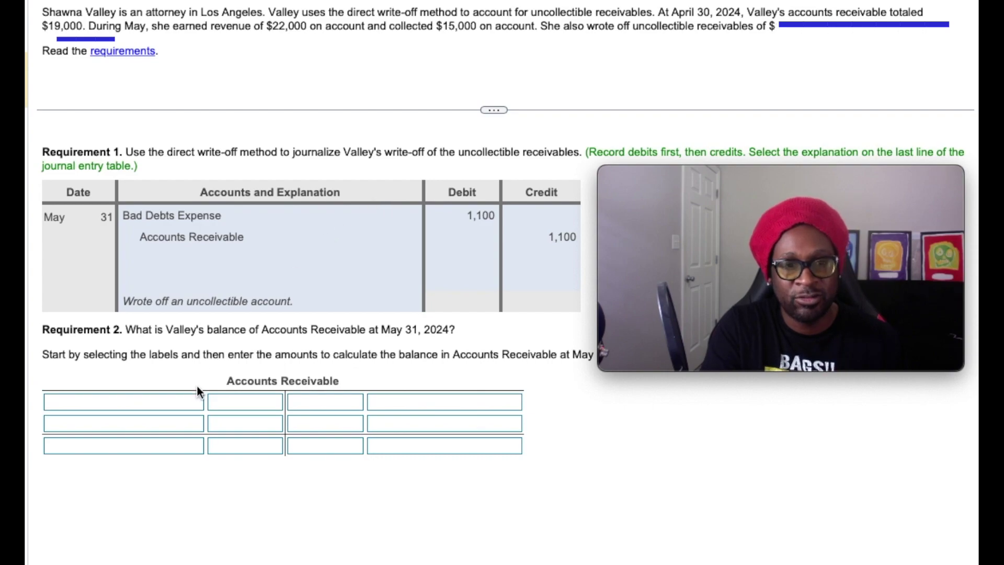
Step: Fill the T-account debit side with Apr. 30 Bal. 19000 and Net credit sales 22000
left_click(195, 402)
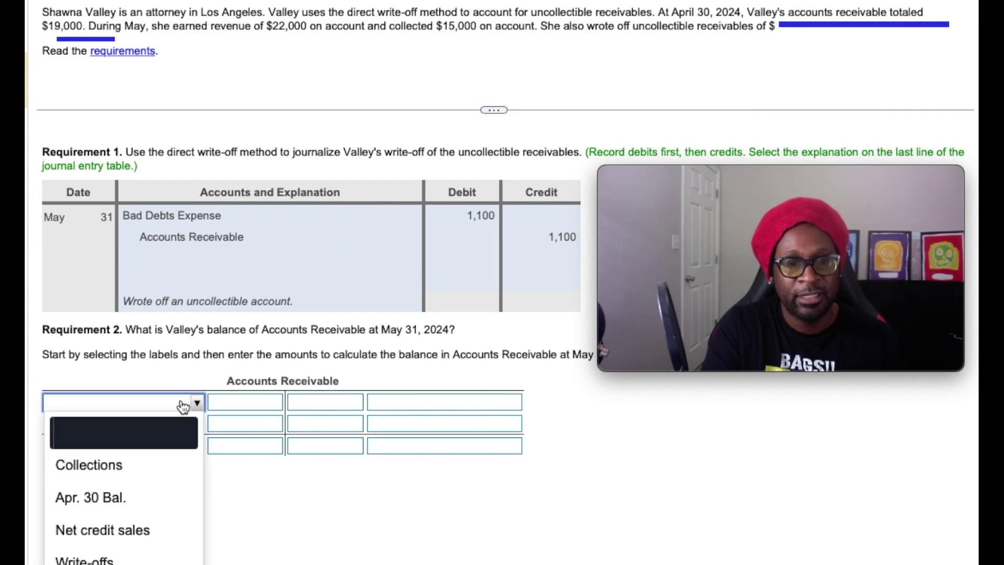
left_click(134, 515)
type("19000")
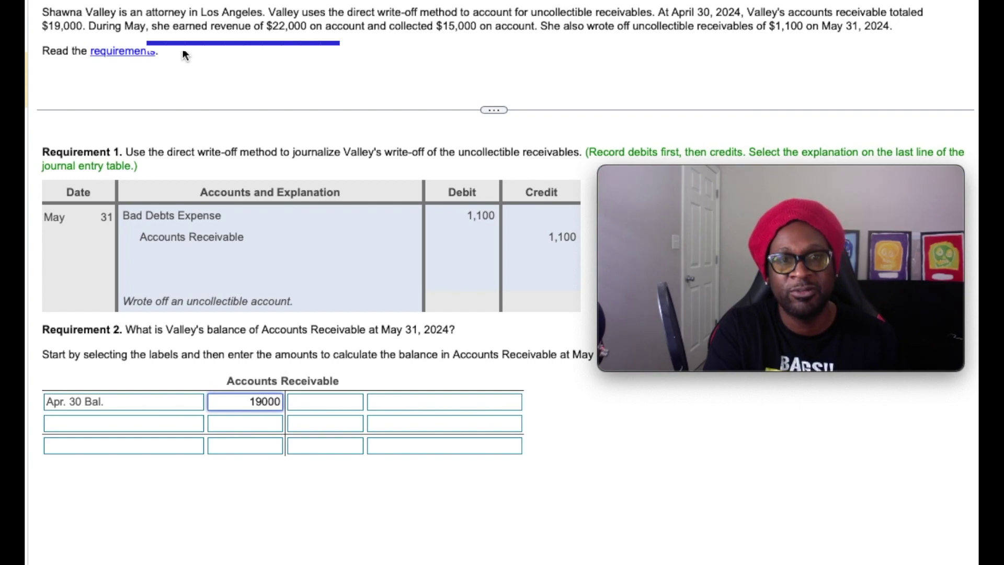
left_click(245, 423)
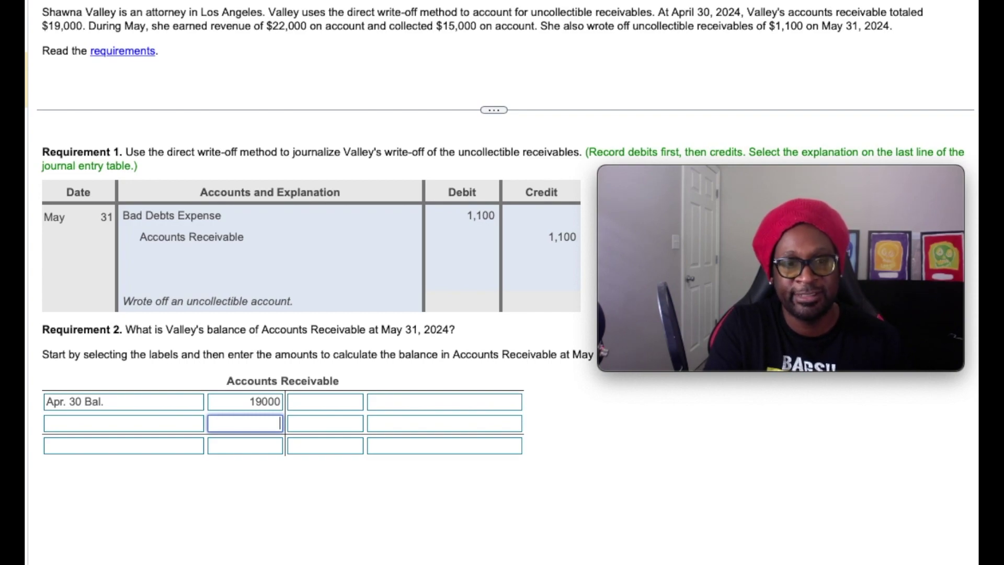
type("2200")
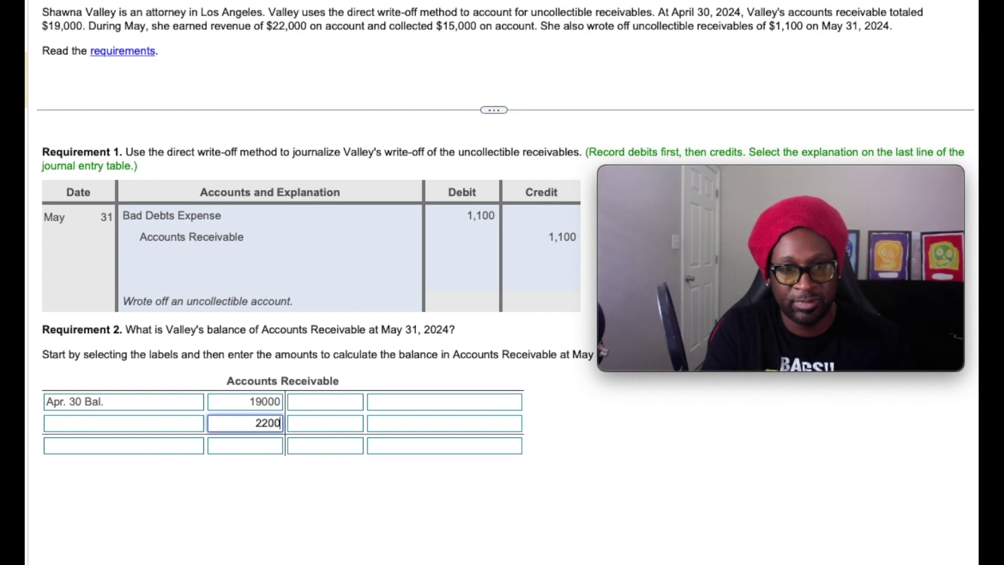
type("0")
left_click(197, 424)
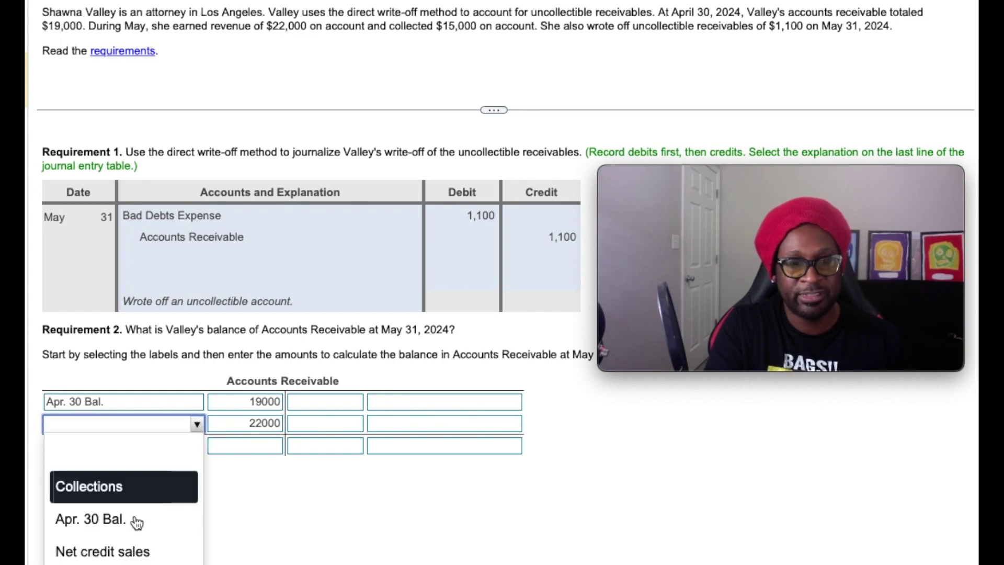
left_click(130, 552)
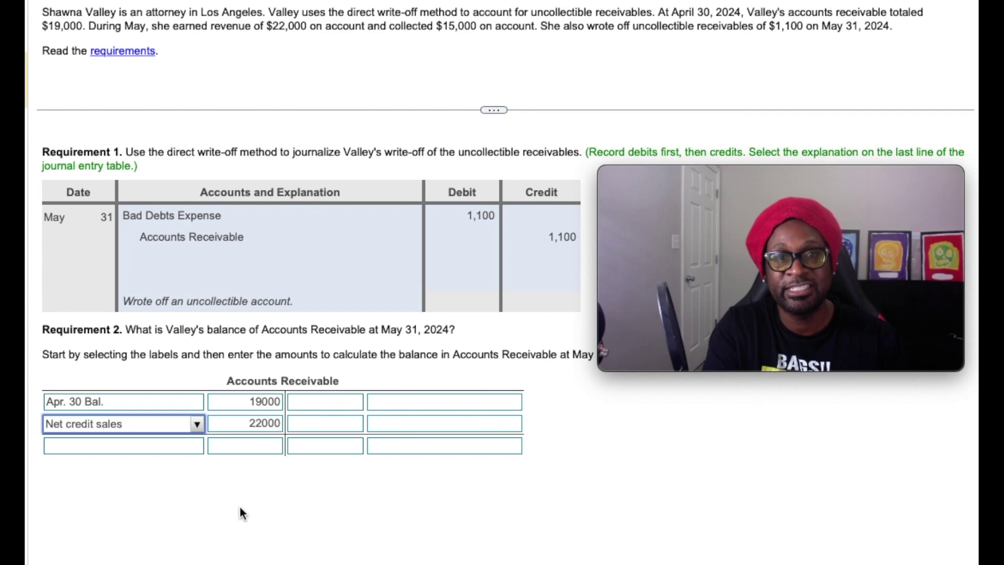
Step: Fill the credit side with Collections 15000 and Write-offs 1100
left_click(319, 400)
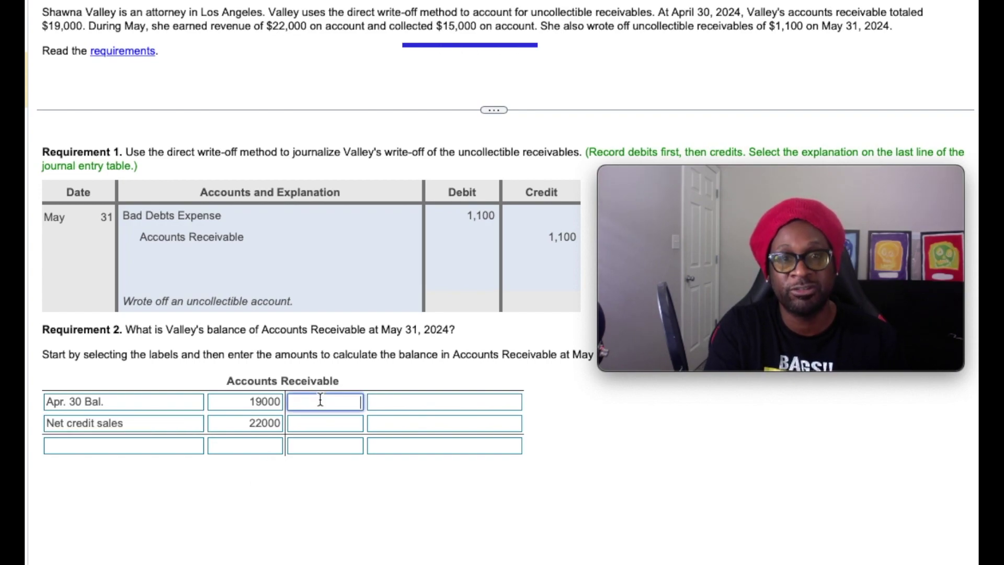
type("15000")
key("Tab")
key("c")
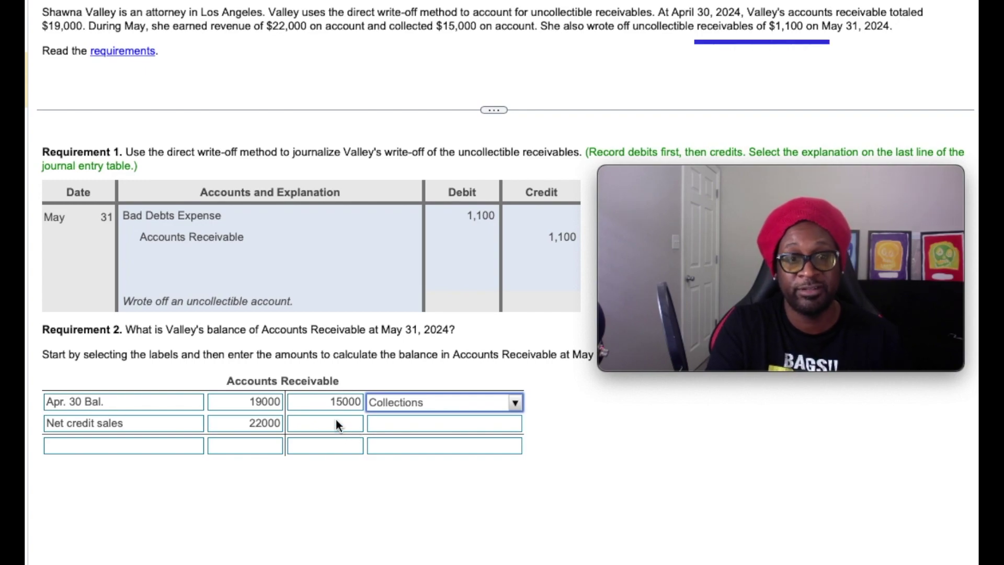
left_click(336, 421)
type("1100")
key("Tab")
key("w")
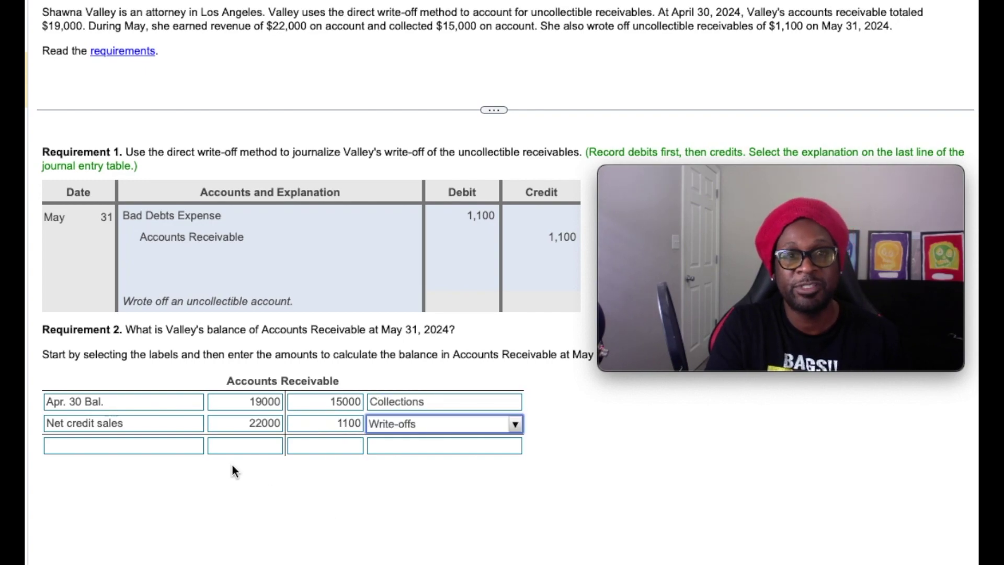
Step: Add the ending Bal. line of 24900 and submit the T-account for checking
left_click(98, 449)
left_click(92, 509)
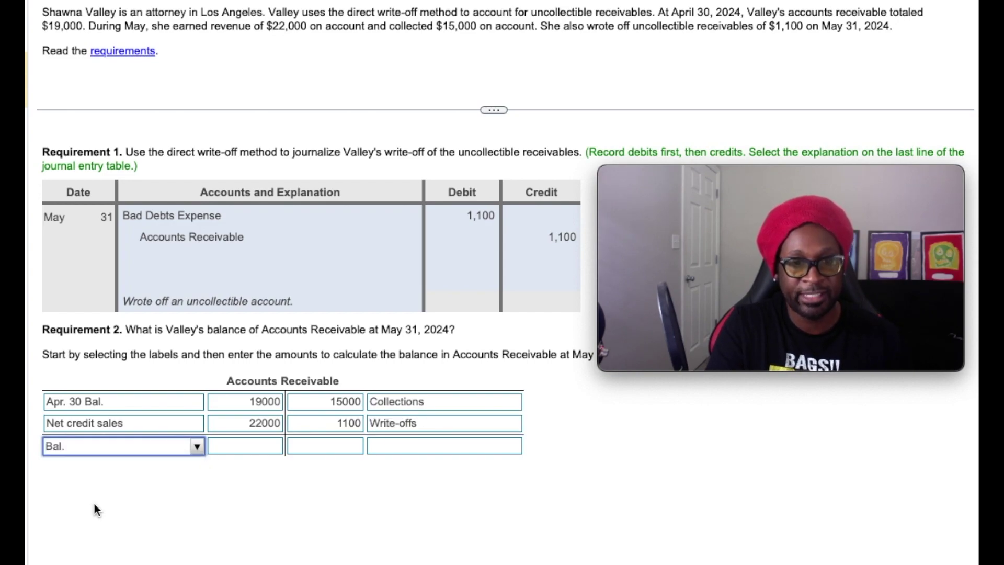
left_click(252, 439)
type("2")
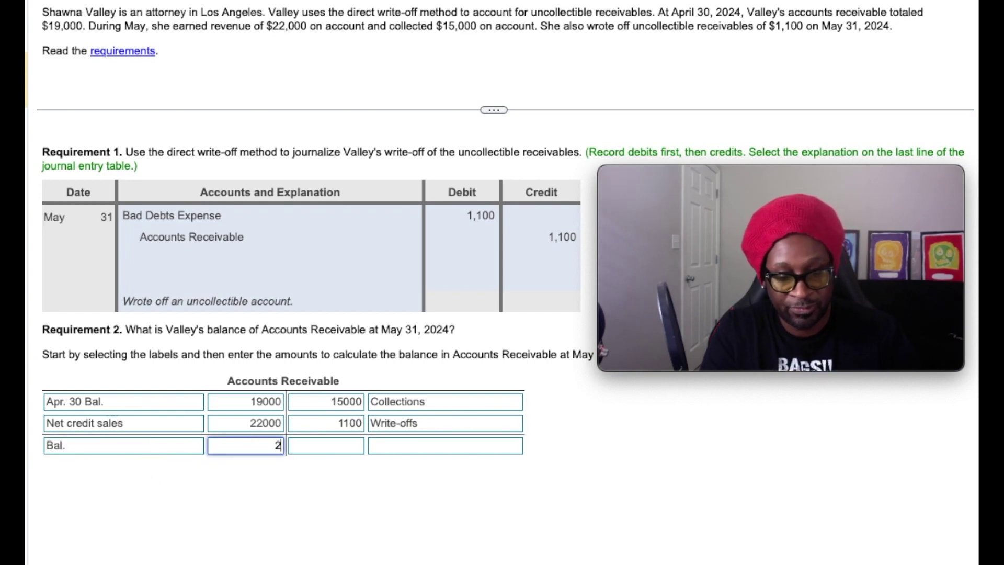
type("4900")
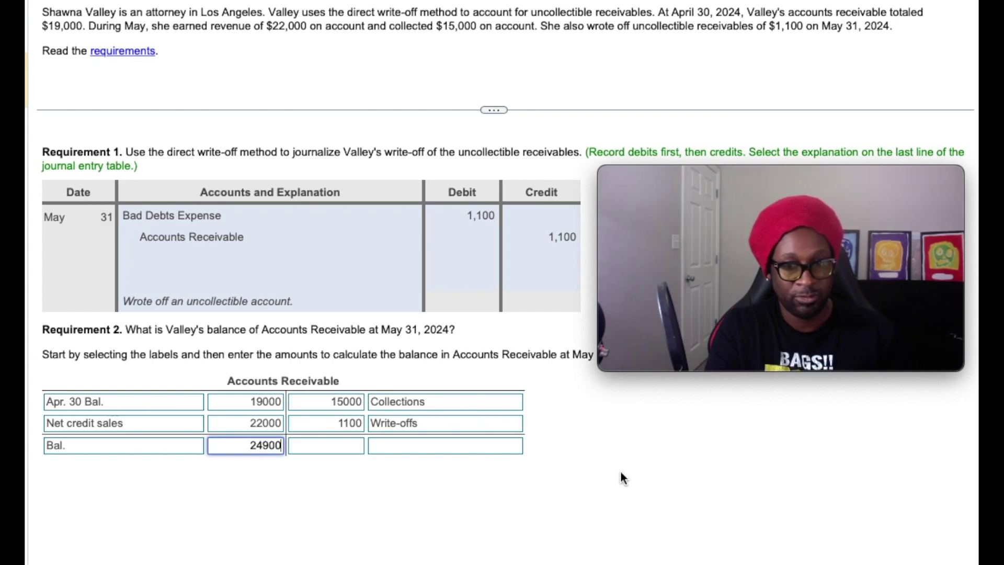
key("Return")
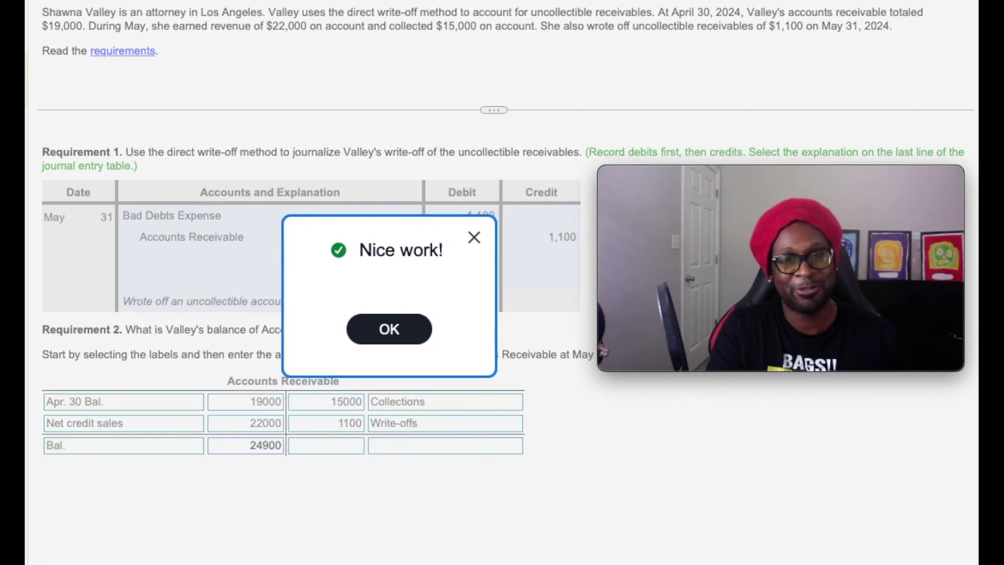
Step: Dismiss the 'Nice work!' message to leave the 24,900 Accounts Receivable T-account displayed
left_click(413, 337)
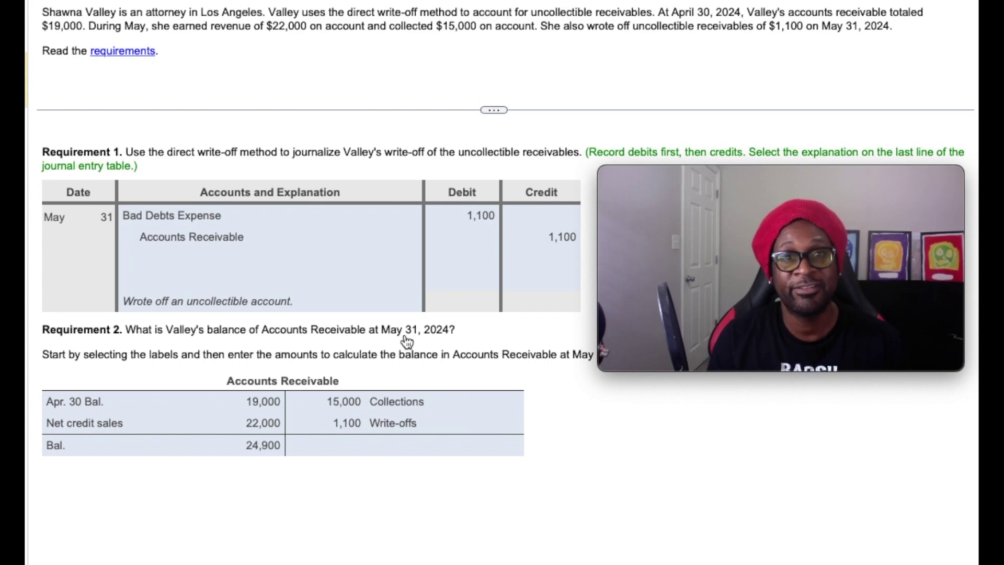